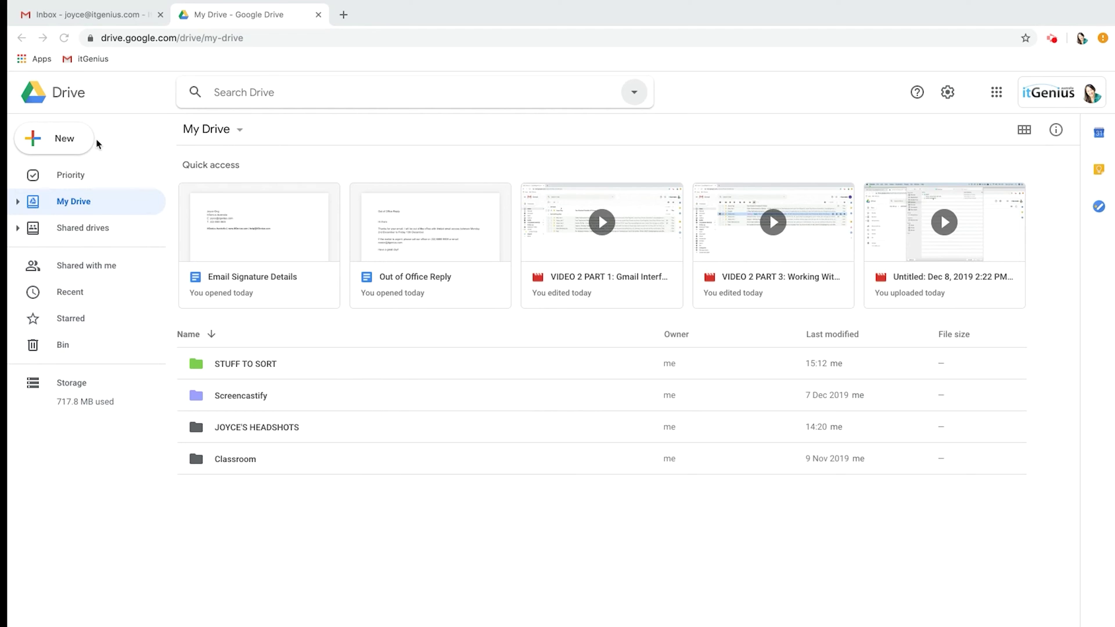
Create a new folder named TEST DOCS in Google Drive
left_click(76, 141)
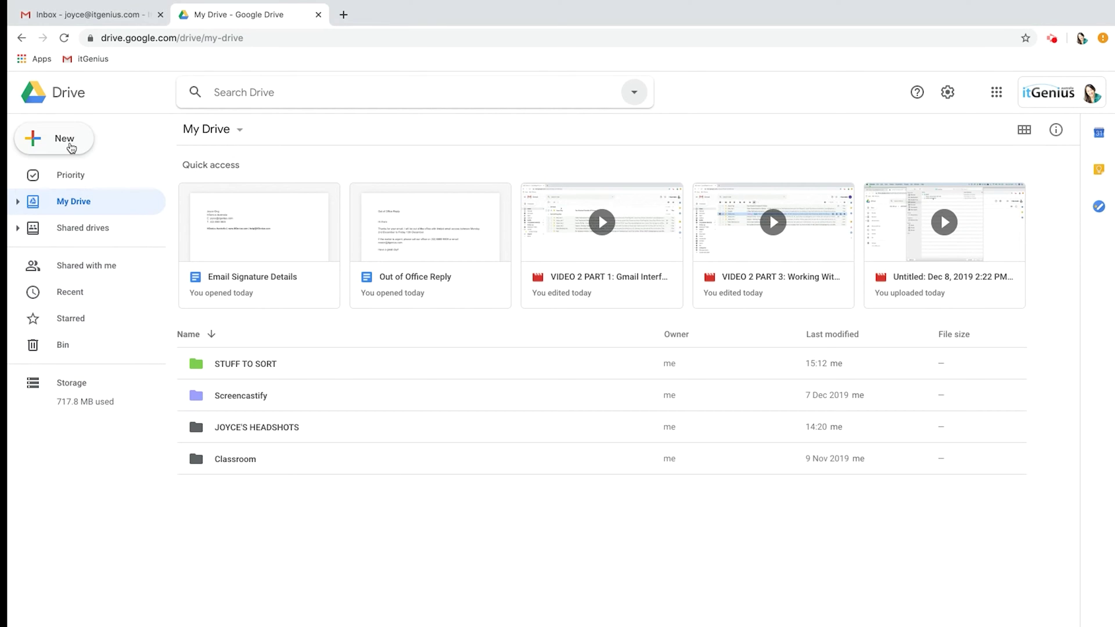
left_click(79, 145)
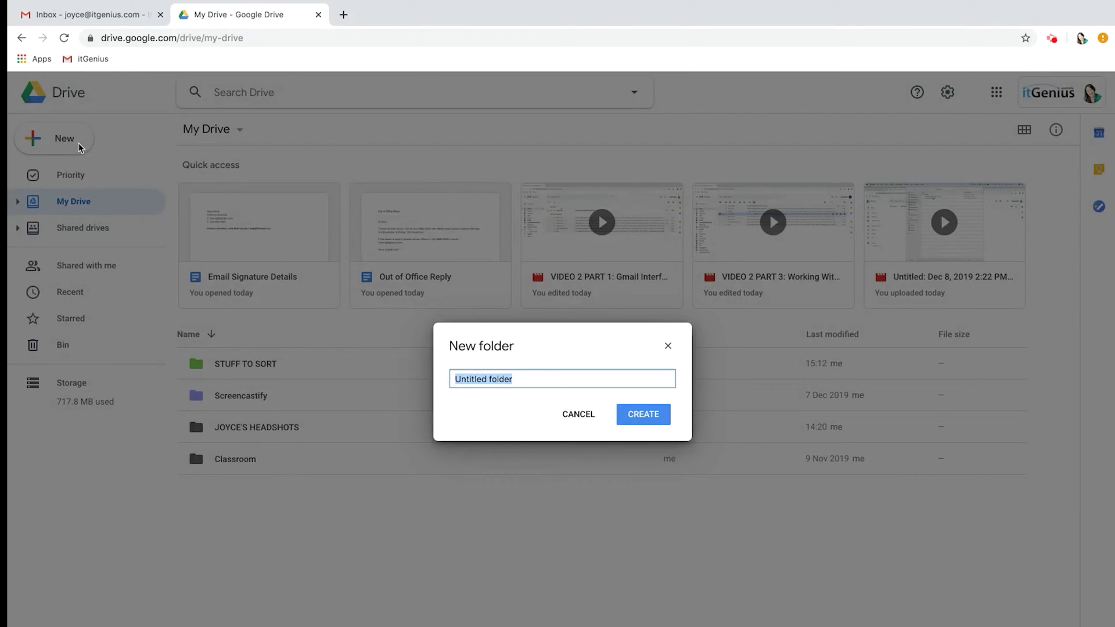
type("TEST DOCS")
key("Return")
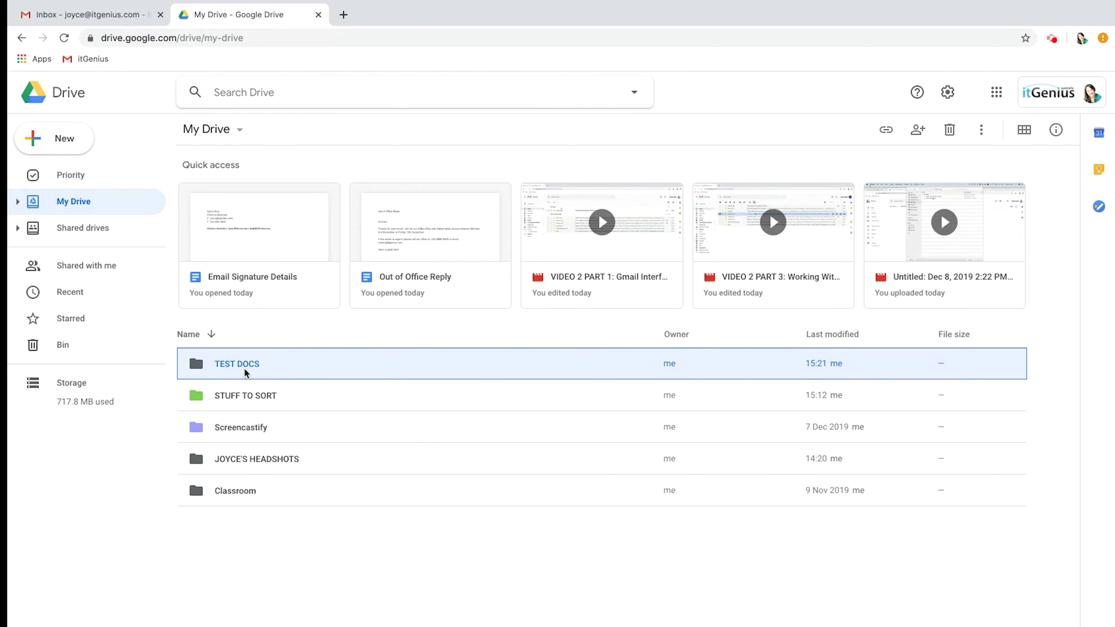
Colour the TEST DOCS folder pink and open it
right_click(245, 372)
mouse_move(351, 527)
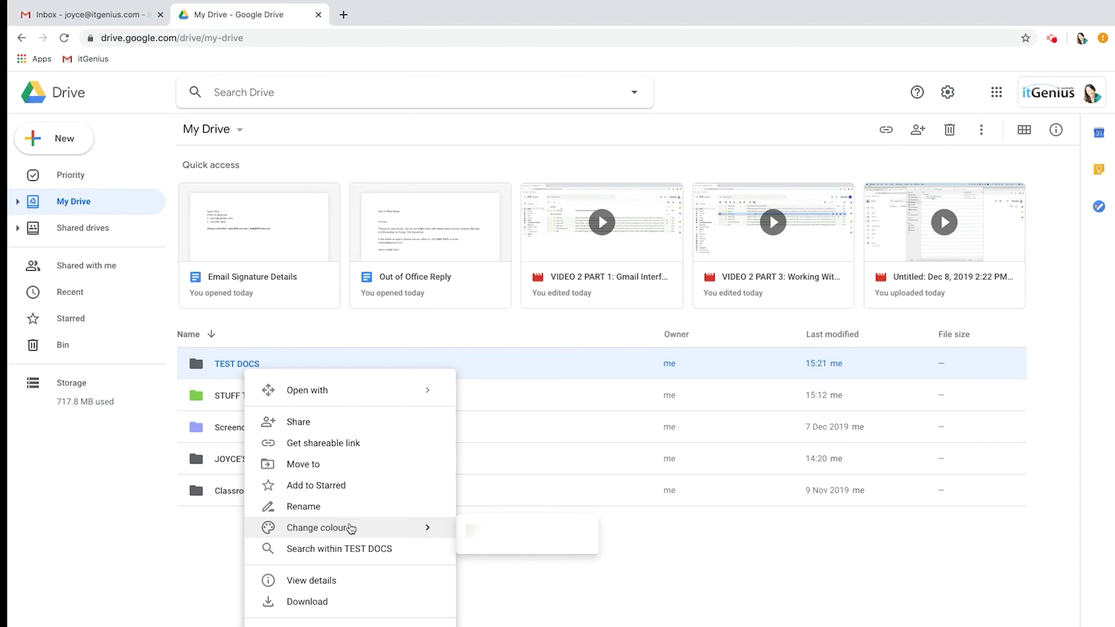
left_click(536, 603)
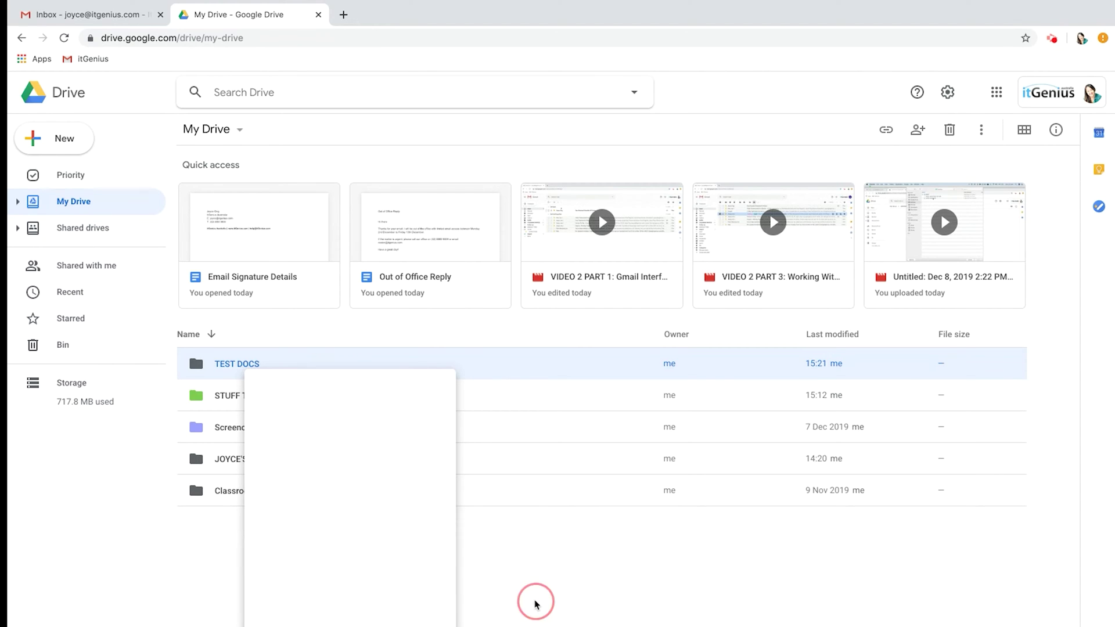
left_click(357, 557)
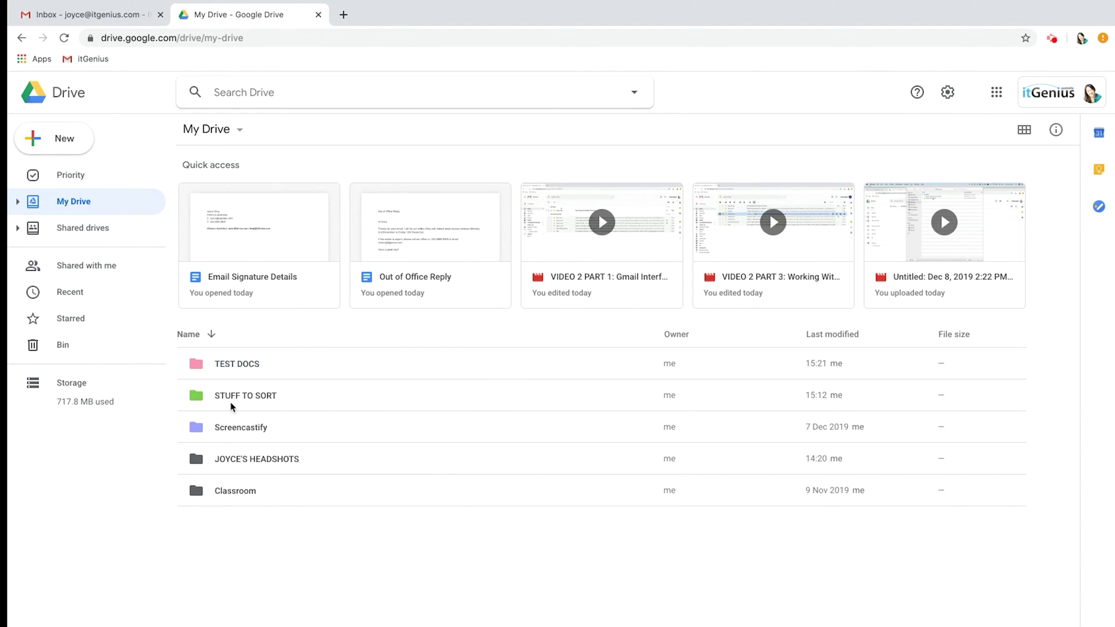
double_click(243, 363)
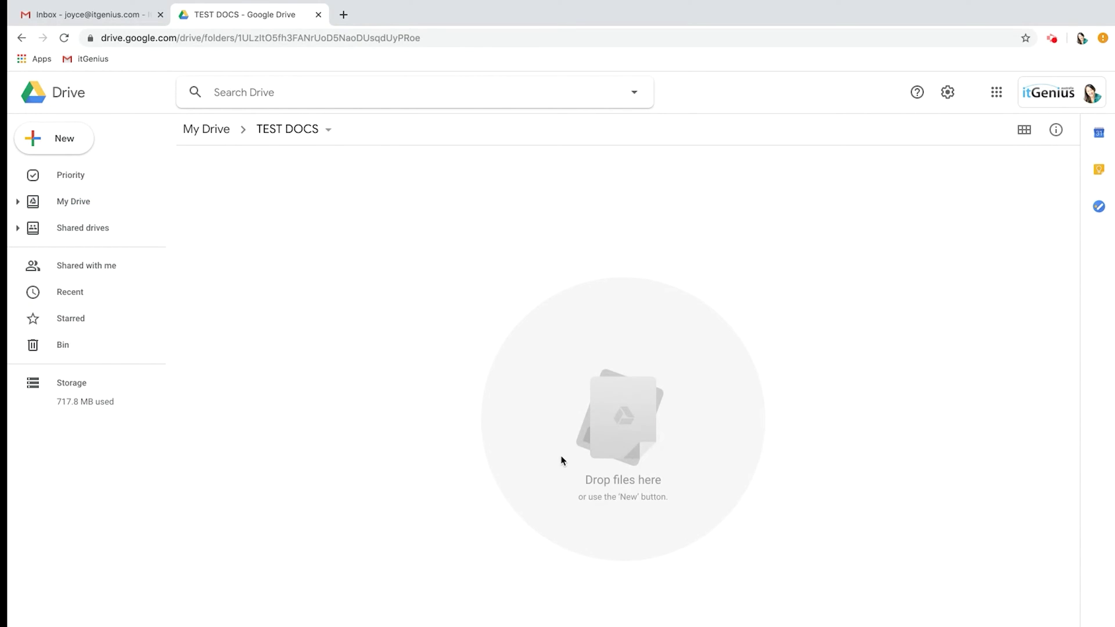
Create a blank Google Doc inside TEST DOCS from the New menu
left_click(77, 139)
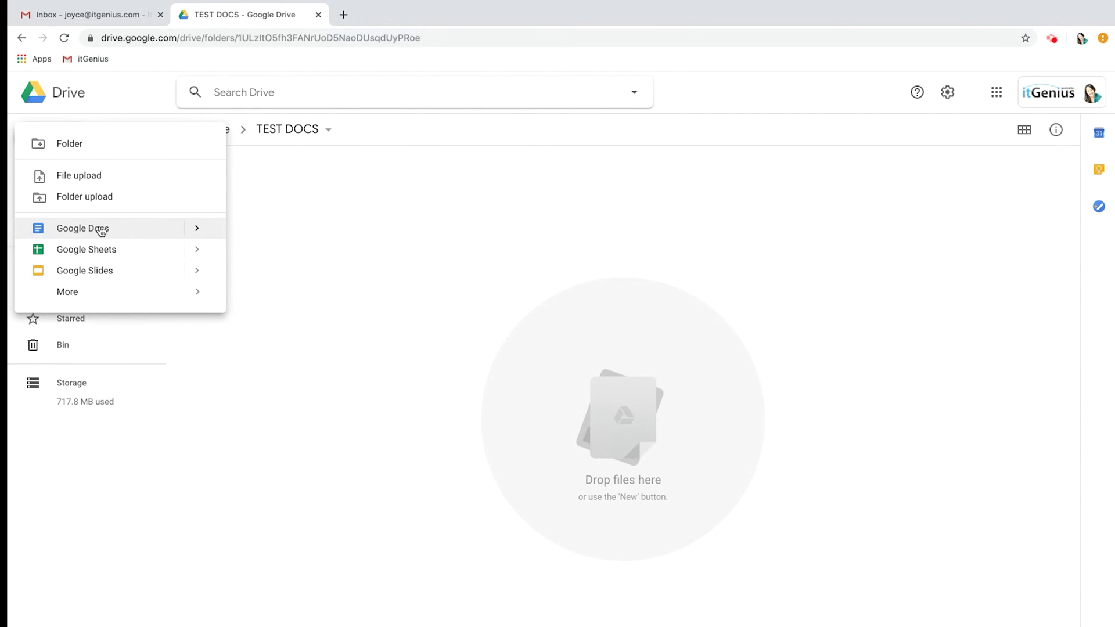
left_click(101, 230)
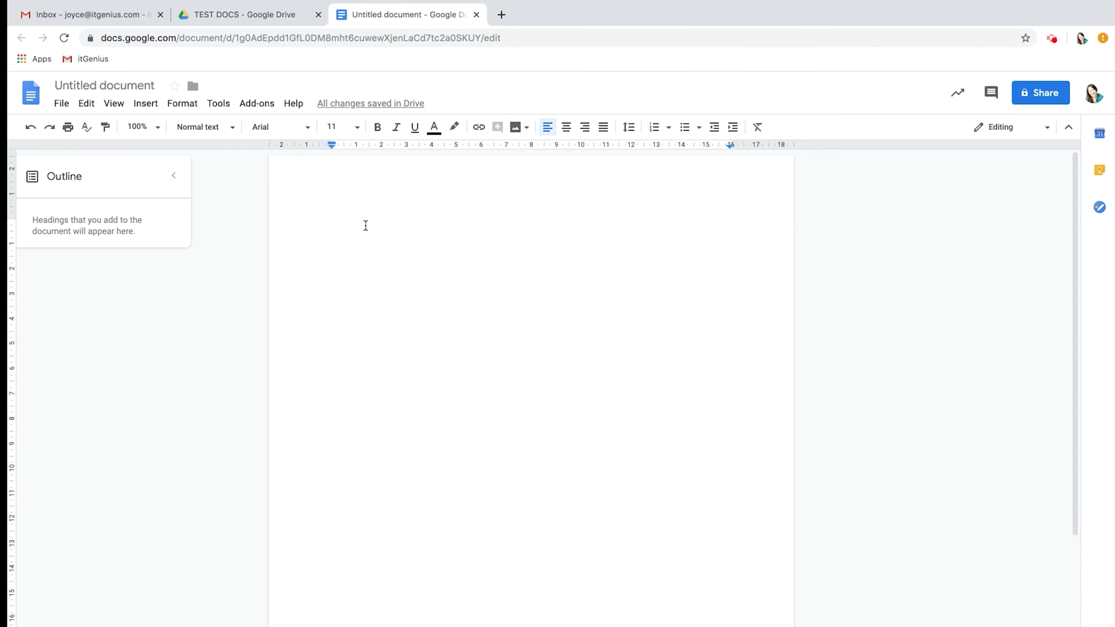
Type the line 'This is a google doc' into the blank document
type("This is")
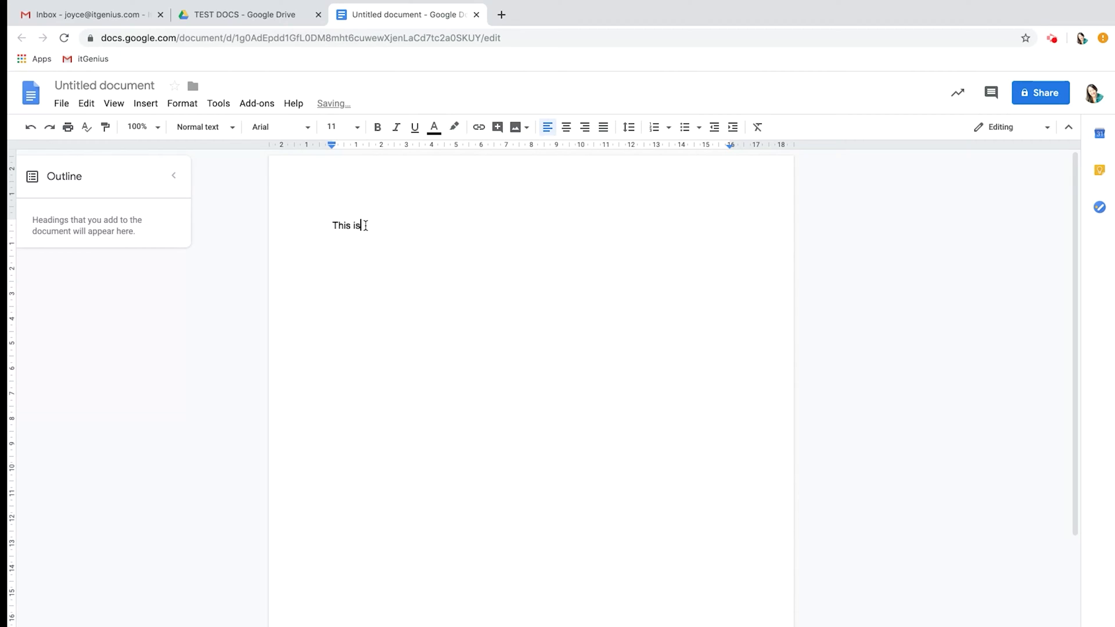
type(" a google doc")
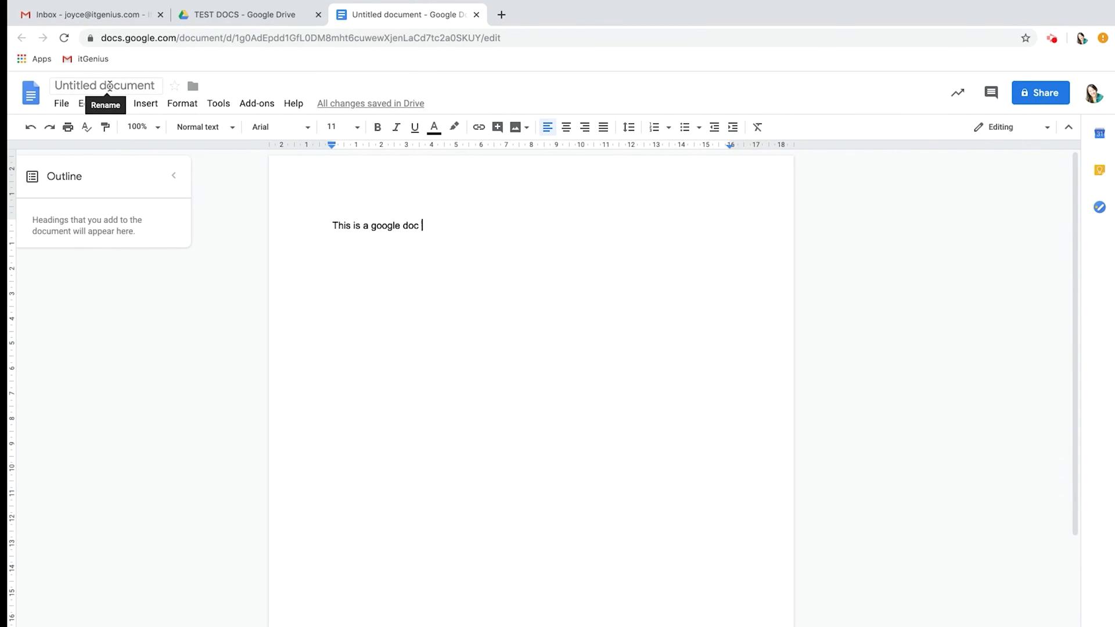
Try the title 'Test Document', then clear it and retitle the document 'This is a google doc'
left_click(109, 86)
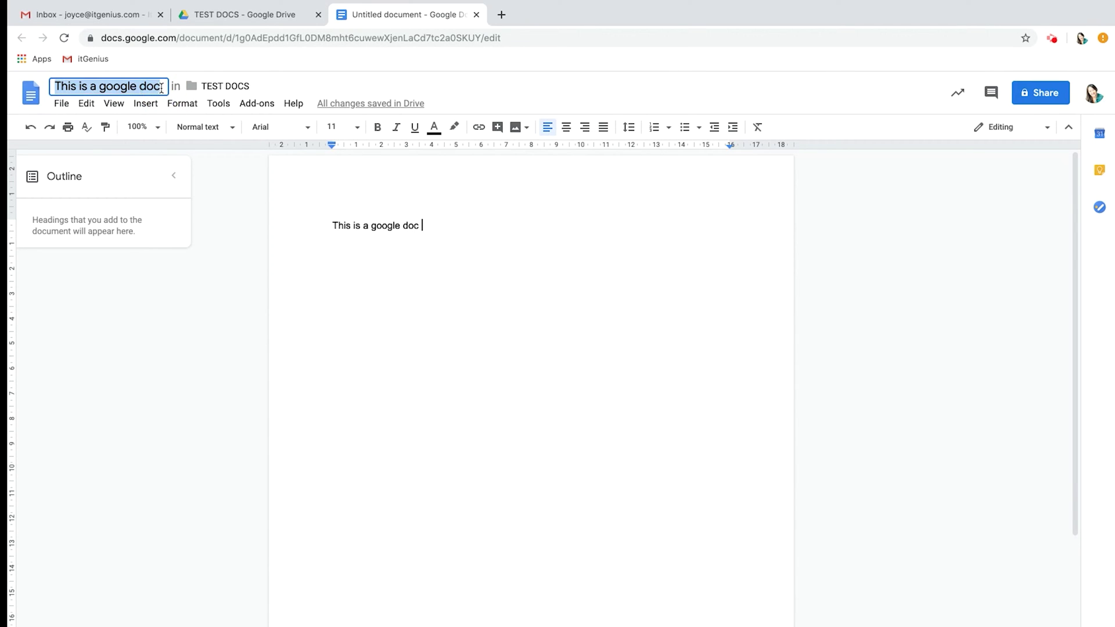
type("Test Document")
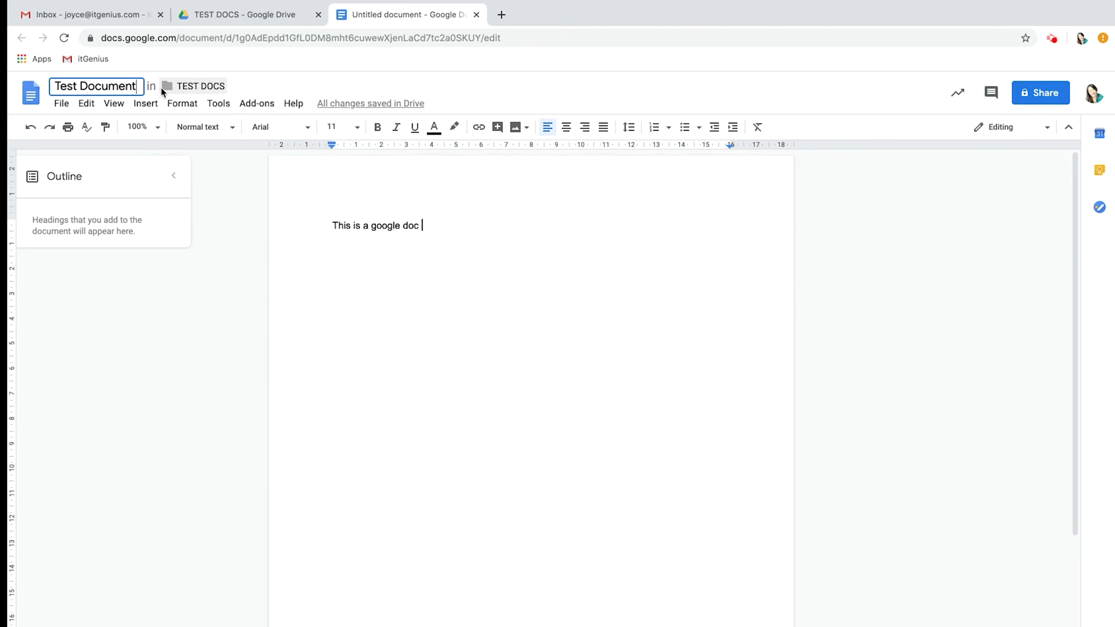
left_click(411, 274)
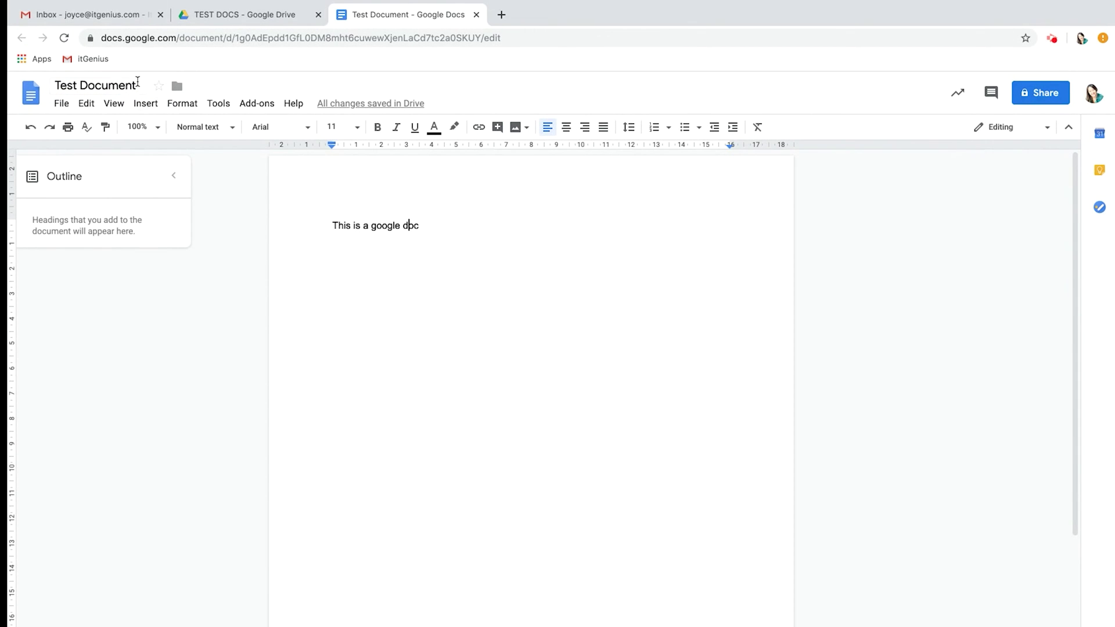
double_click(95, 85)
key("BackSpace")
key("BackSpace")
key("BackSpace")
key("BackSpace")
key("BackSpace")
key("BackSpace")
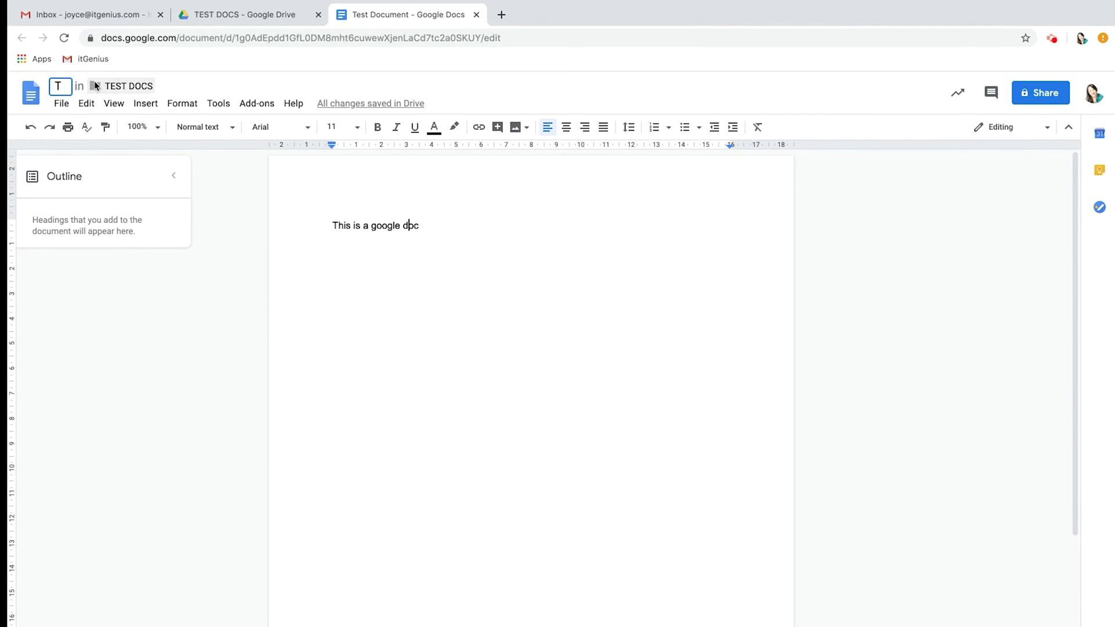
left_click(413, 370)
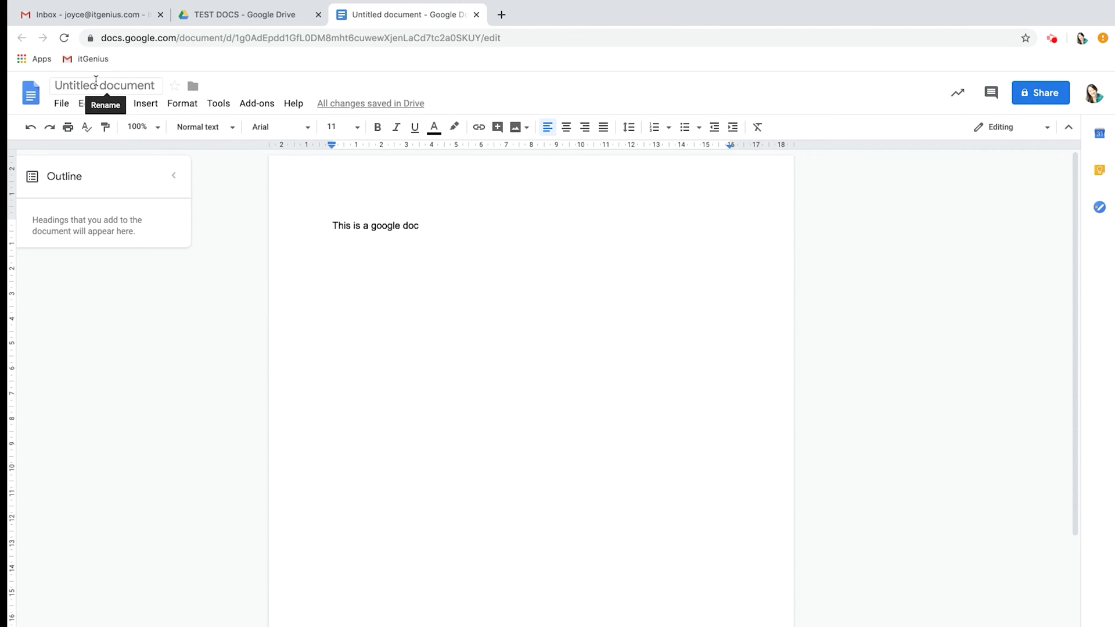
left_click(96, 85)
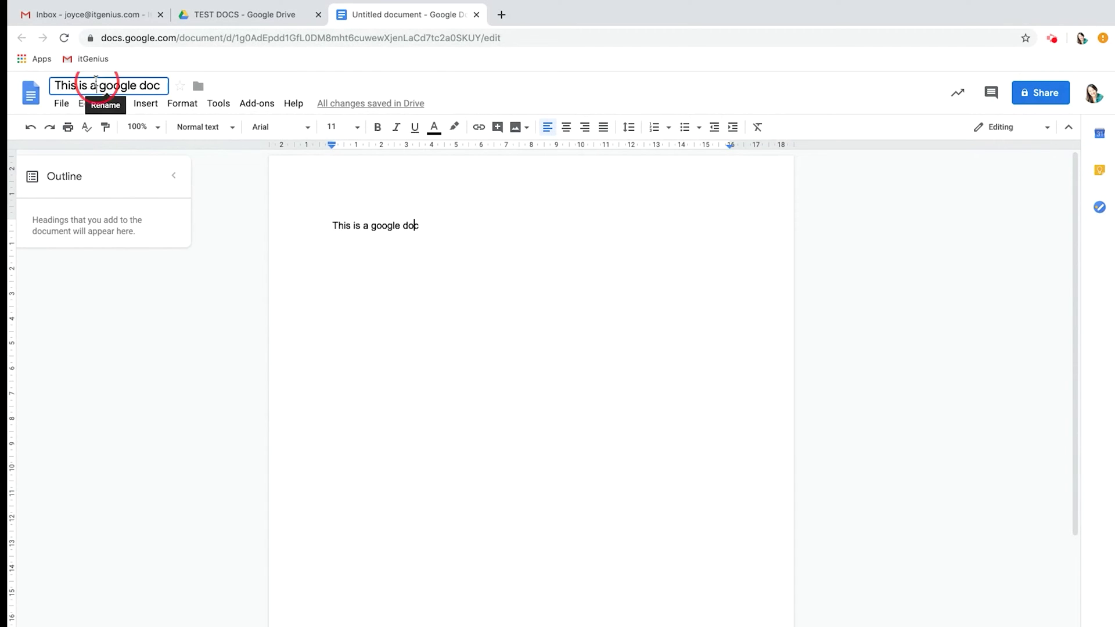
left_click(386, 264)
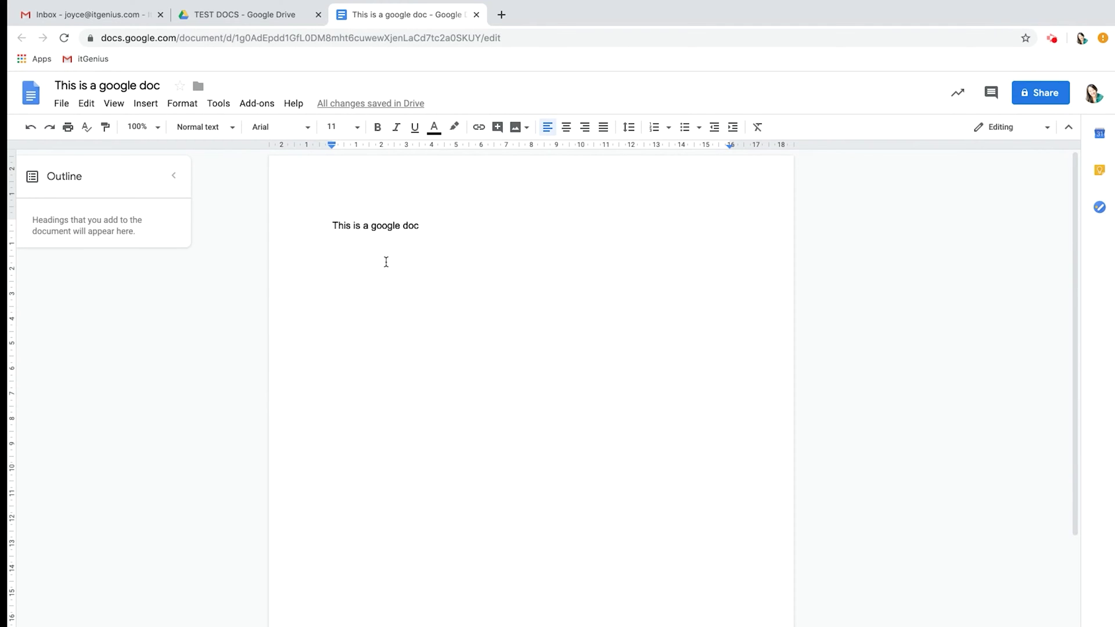
Close the Docs tab and add a Google Sheet from the TEST DOCS folder's right-click menu
left_click(477, 15)
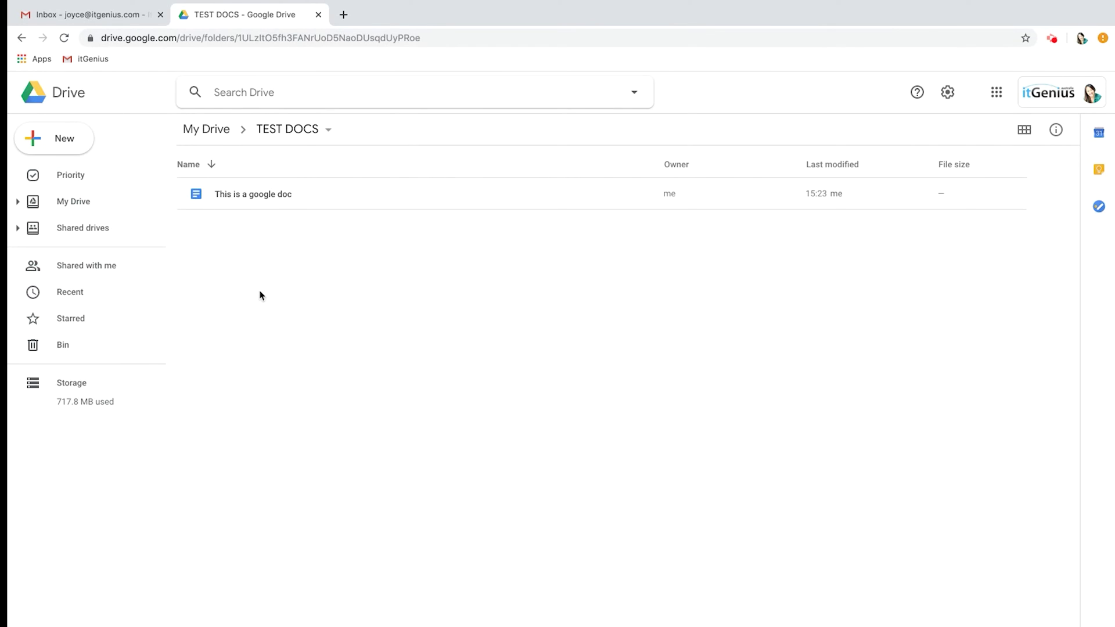
left_click(61, 134)
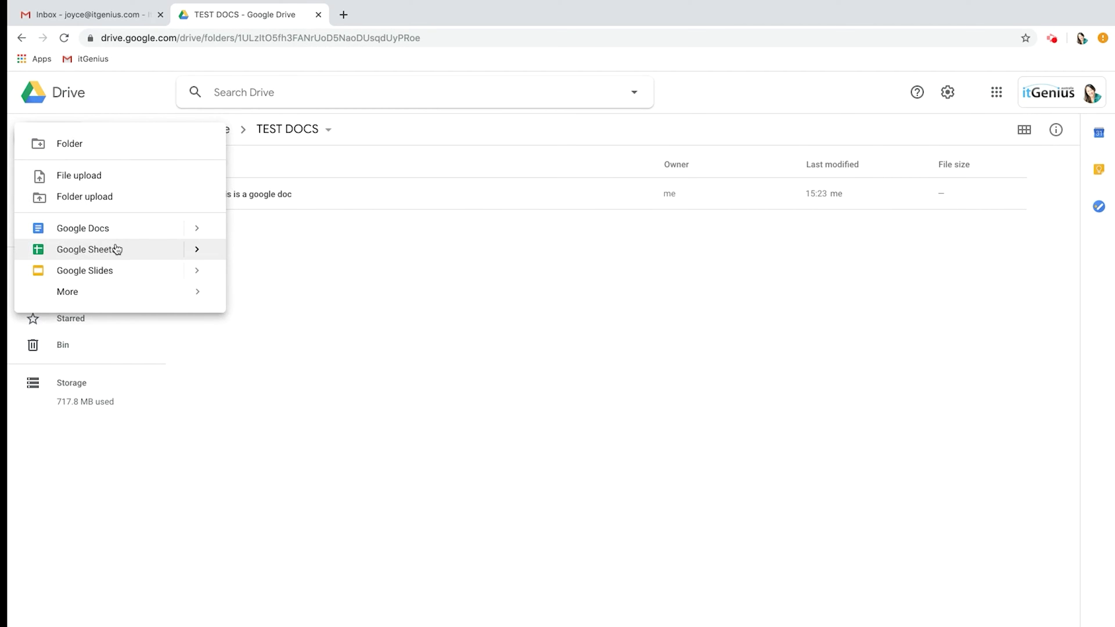
left_click(364, 256)
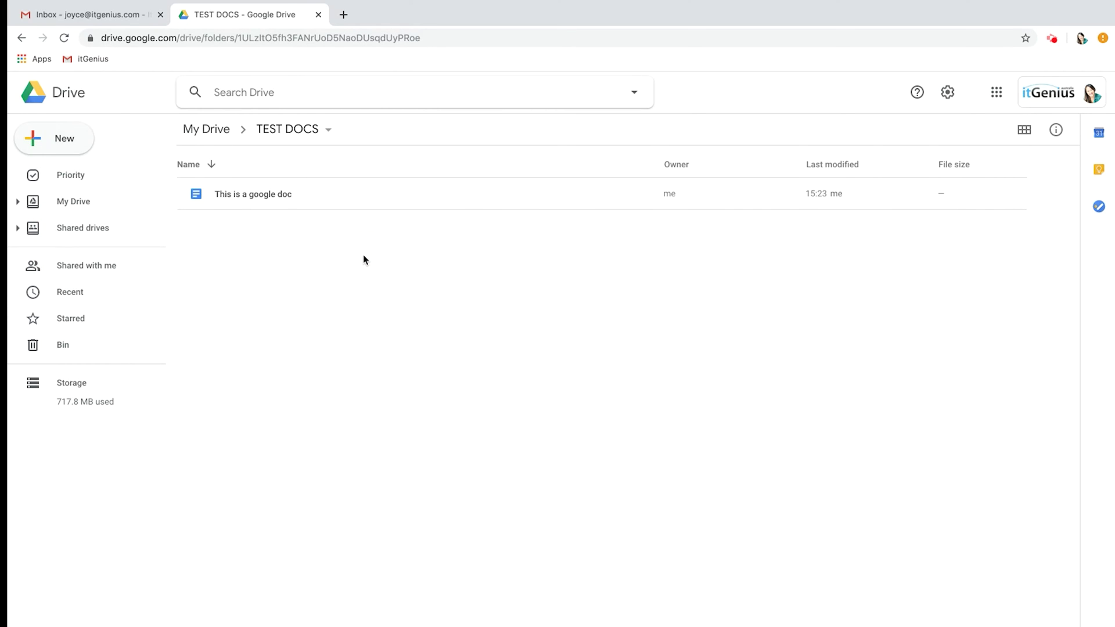
right_click(363, 256)
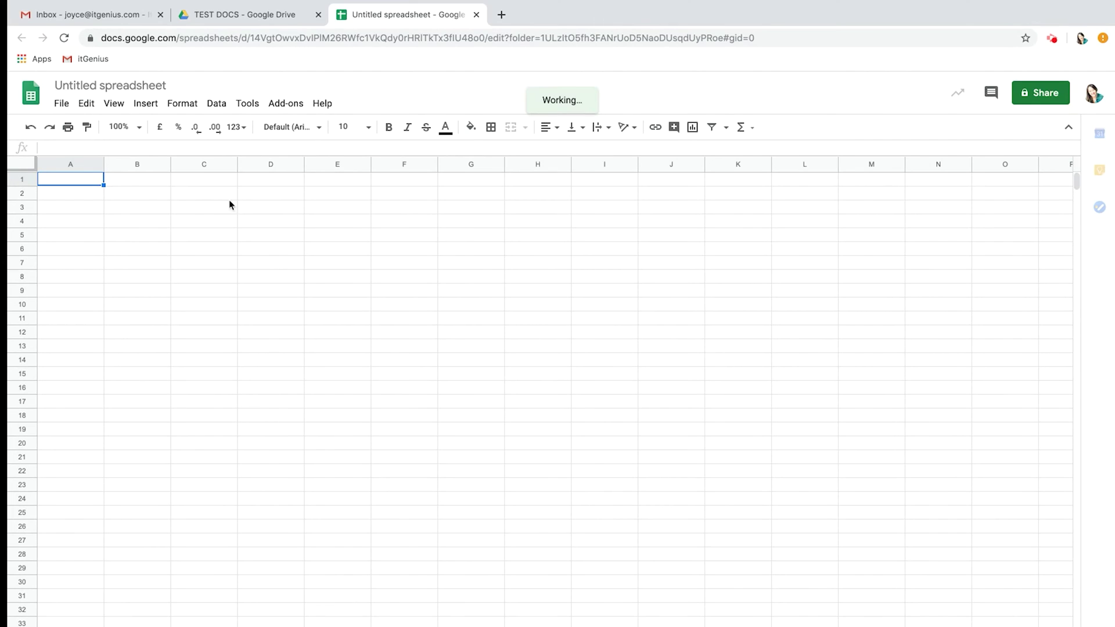
Rename the untitled spreadsheet to 'Test Google Sheets'
left_click(133, 85)
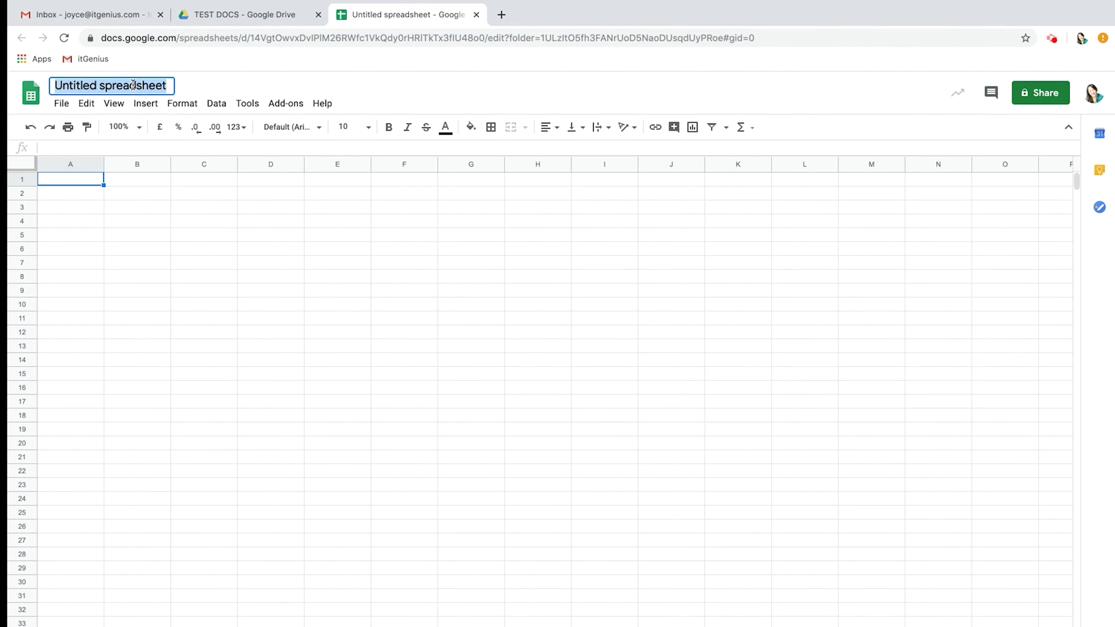
type("Test Goo")
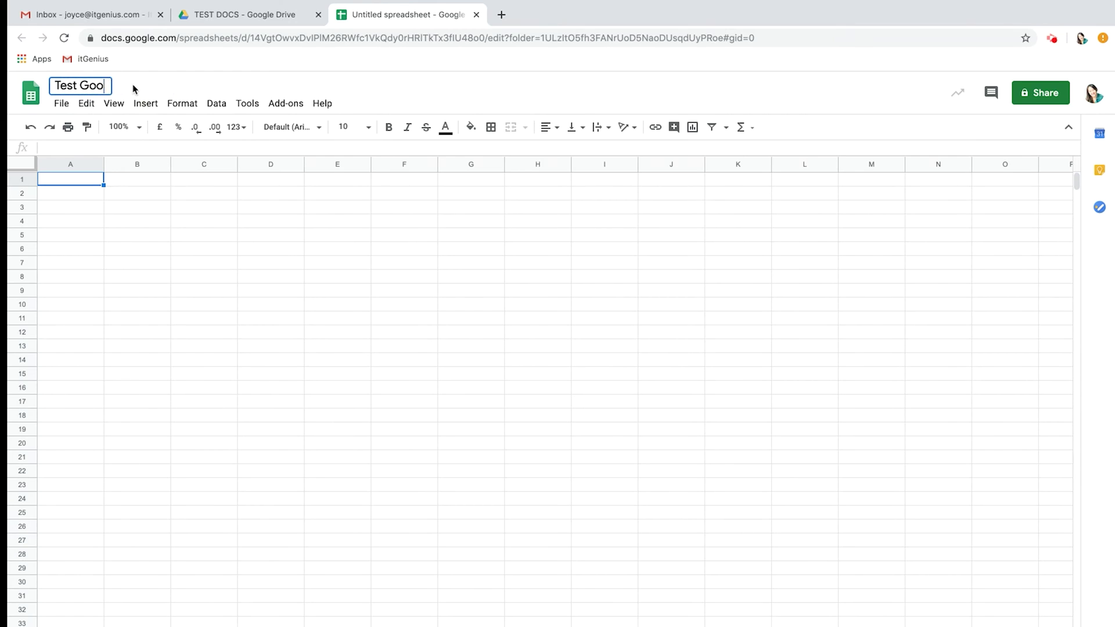
type("gle Sheets")
key("Return")
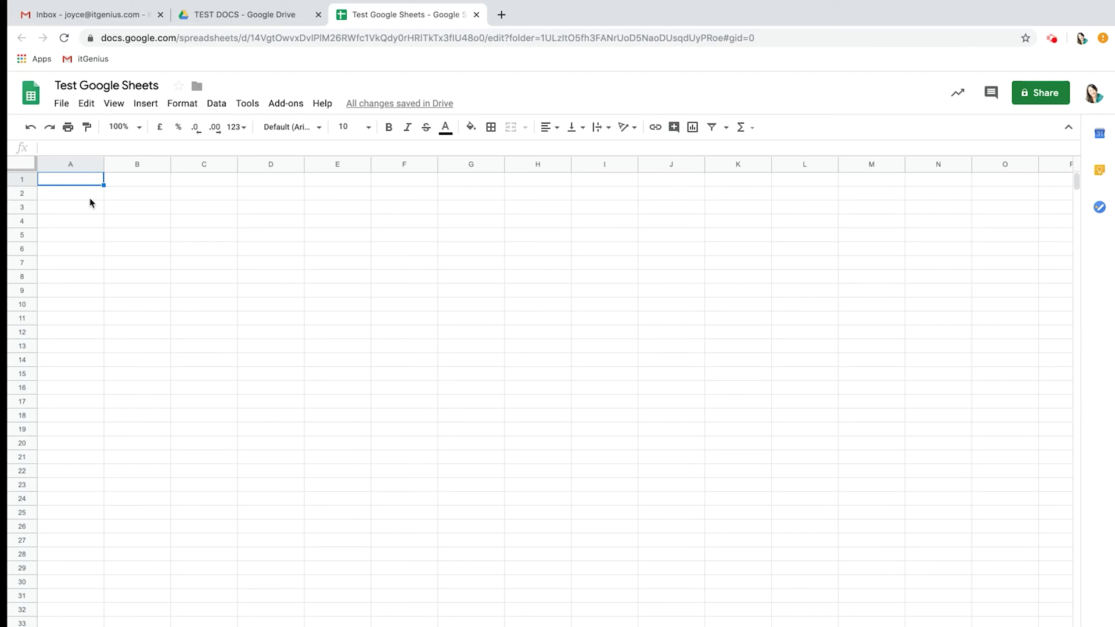
left_click(95, 249)
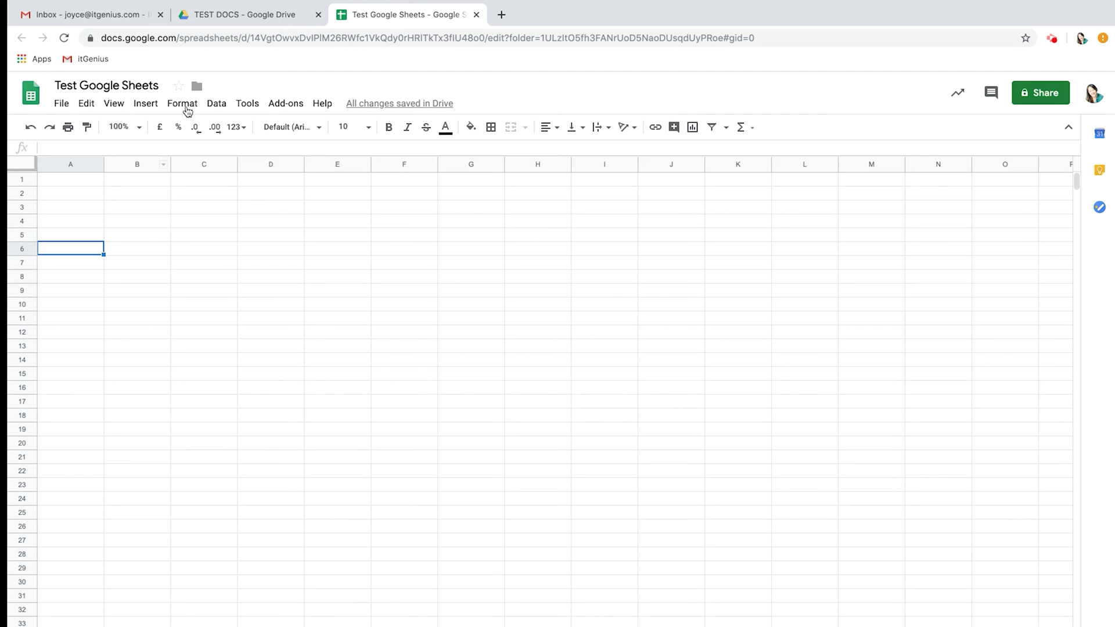
Close the Sheets tab and create a Google Slides presentation in TEST DOCS via right-click
left_click(477, 15)
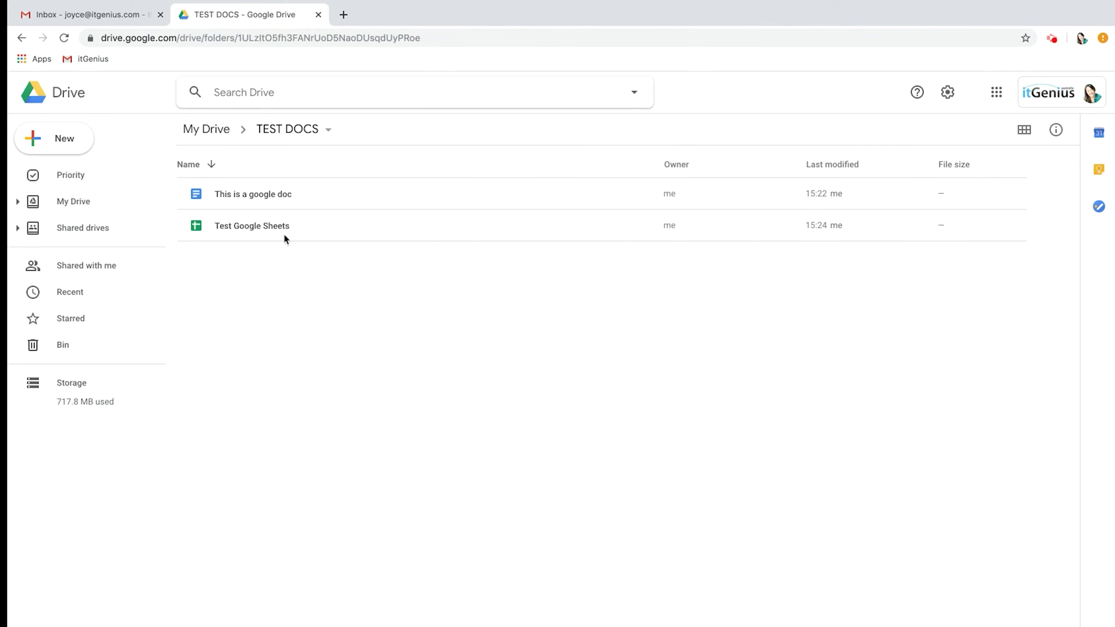
right_click(310, 300)
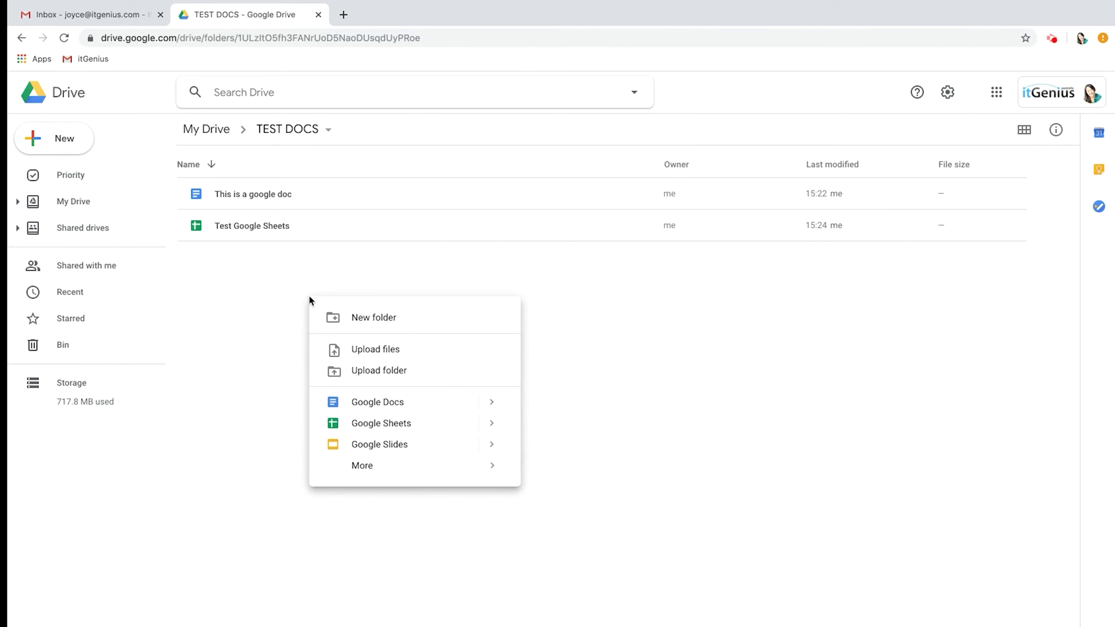
left_click(308, 300)
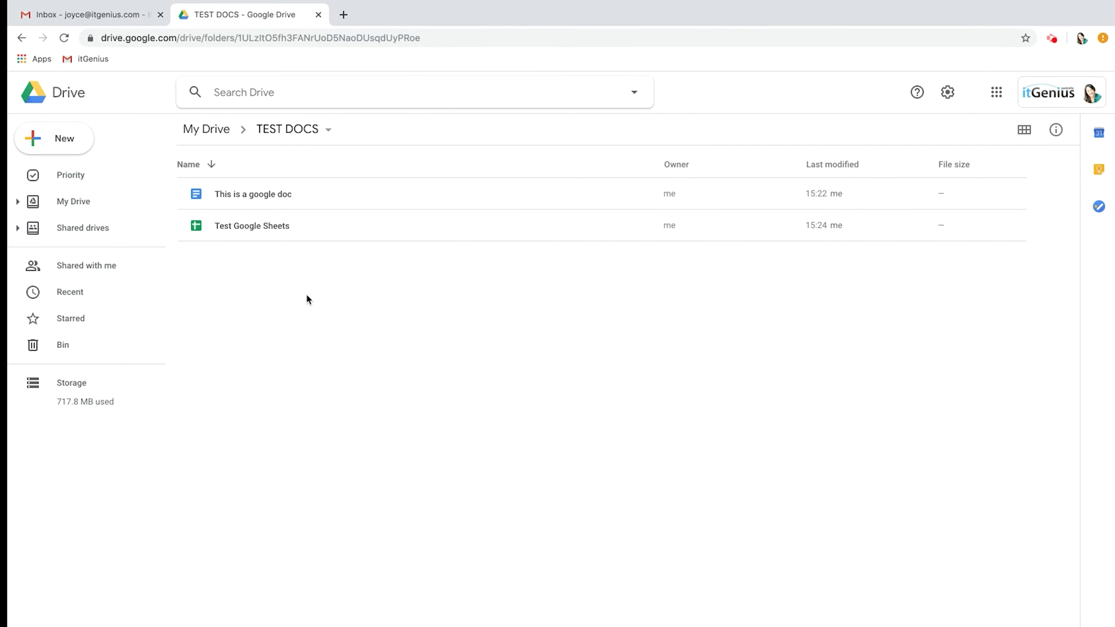
right_click(307, 300)
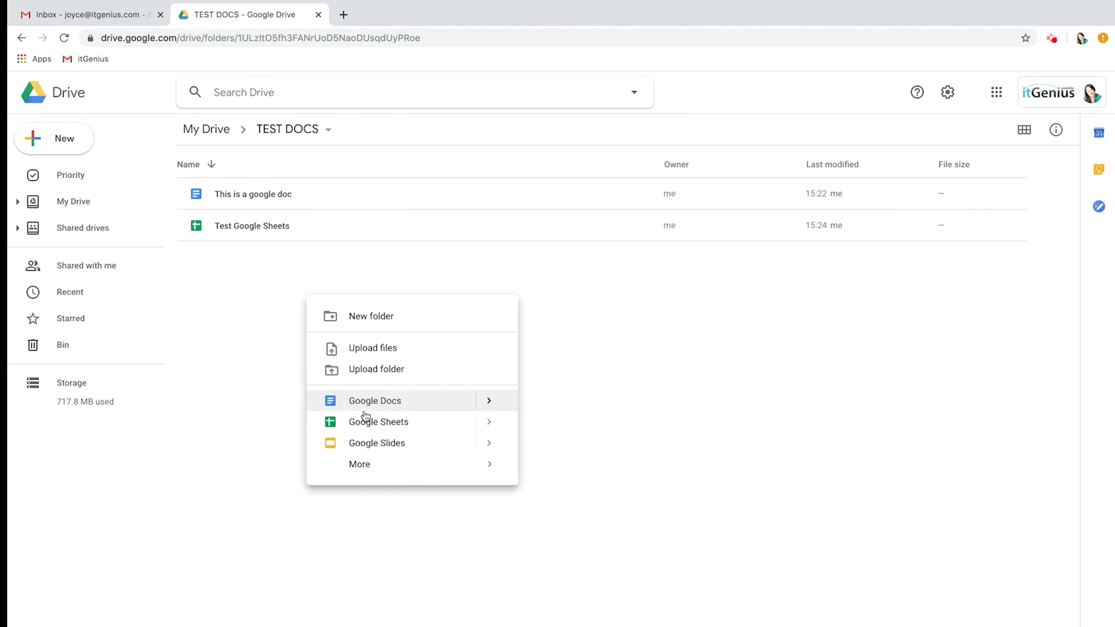
left_click(376, 443)
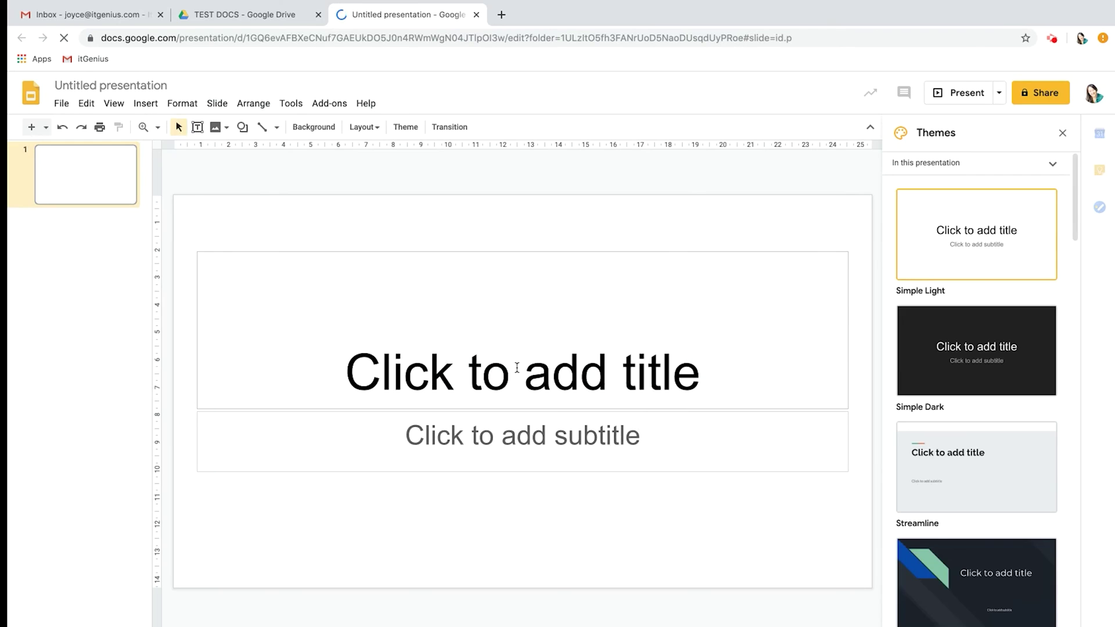
Title the first slide 'New Presentation' and name the file New Presentation
left_click(517, 368)
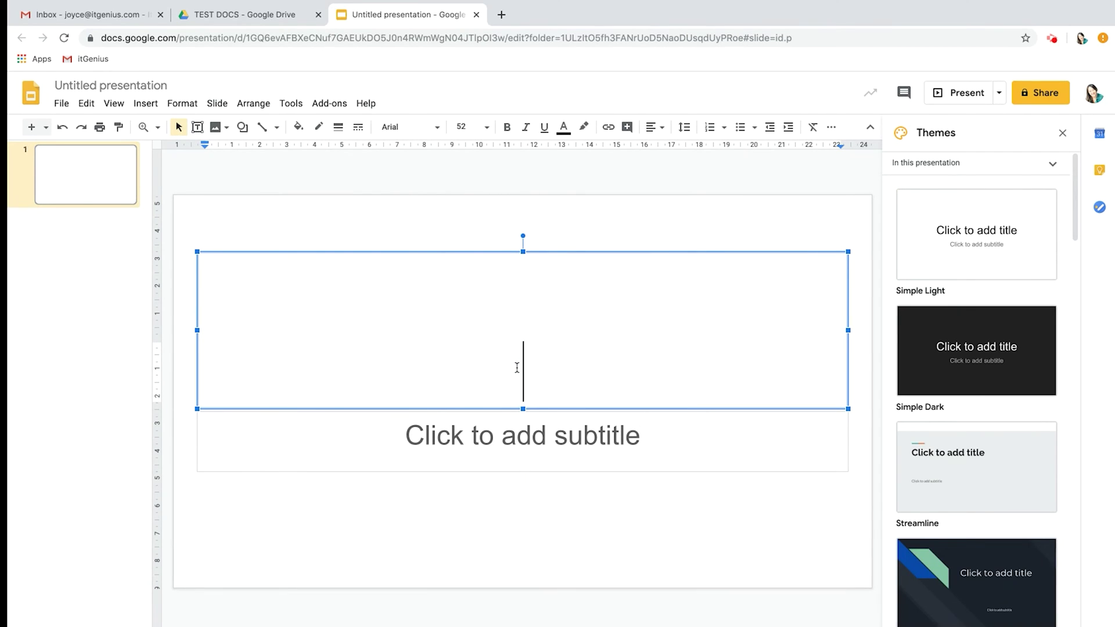
type("New ")
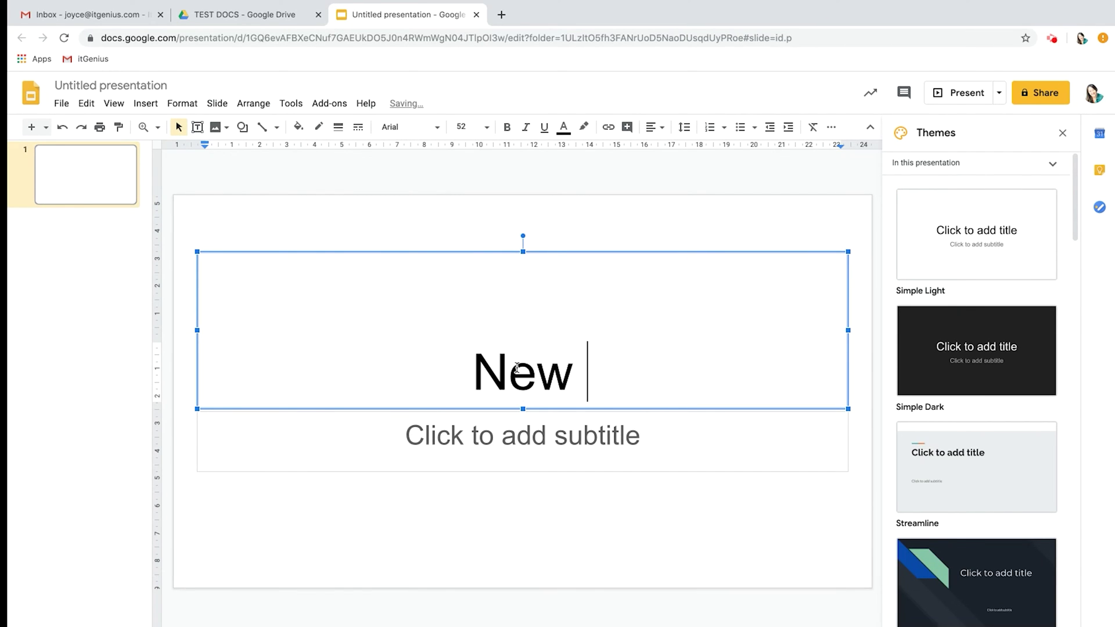
type("Presentation")
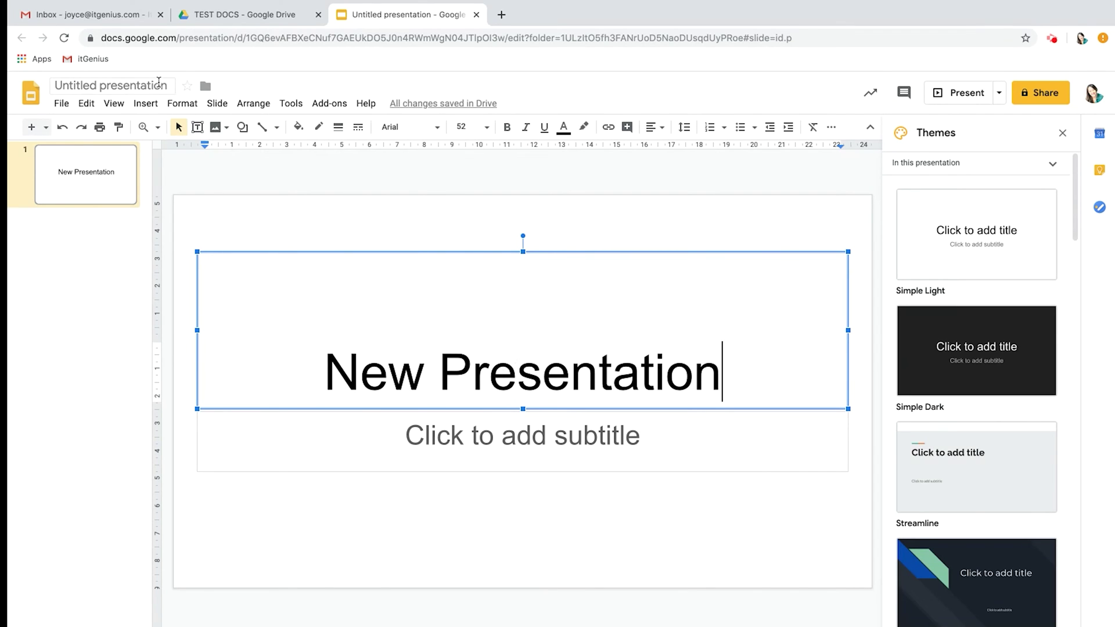
left_click(156, 83)
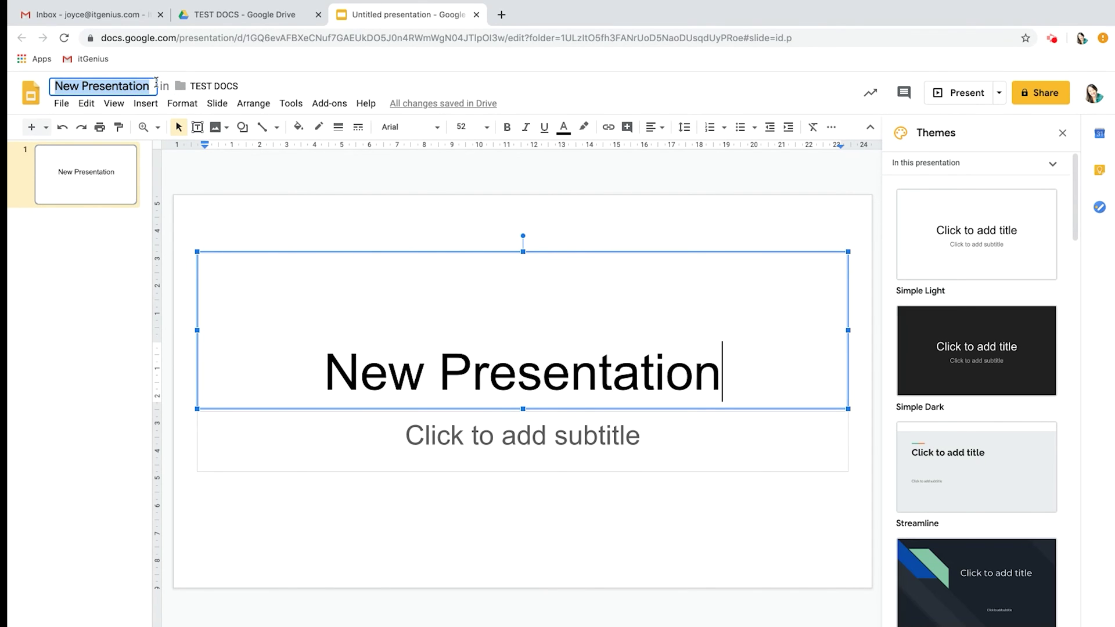
left_click(521, 395)
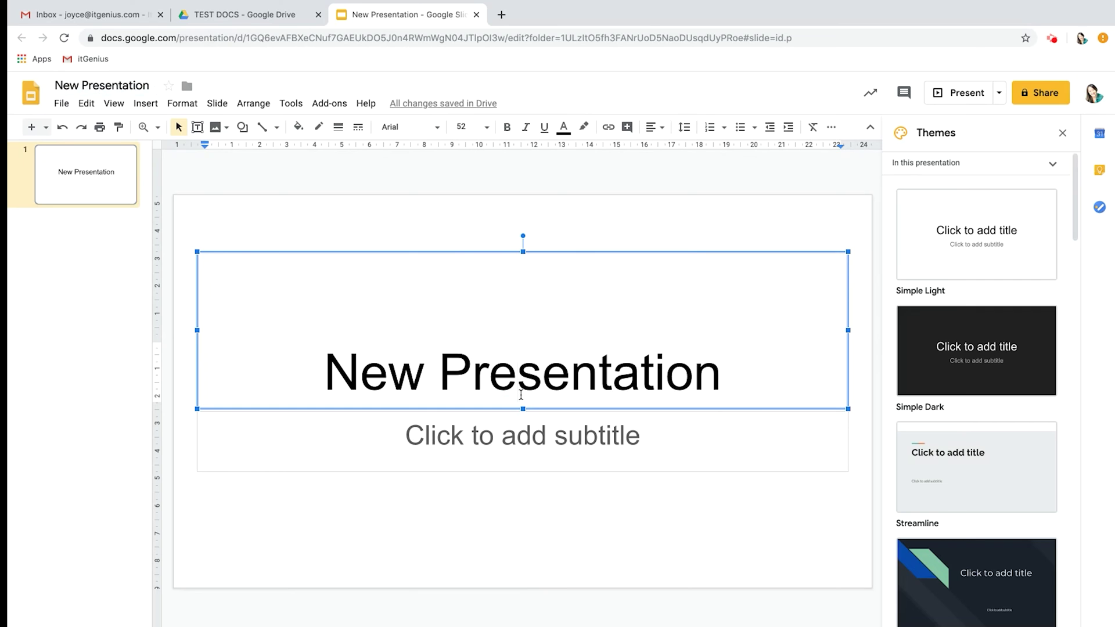
Apply the Momentum theme and insert a second slide with Ctrl+M
scroll(956, 550, "down", 3)
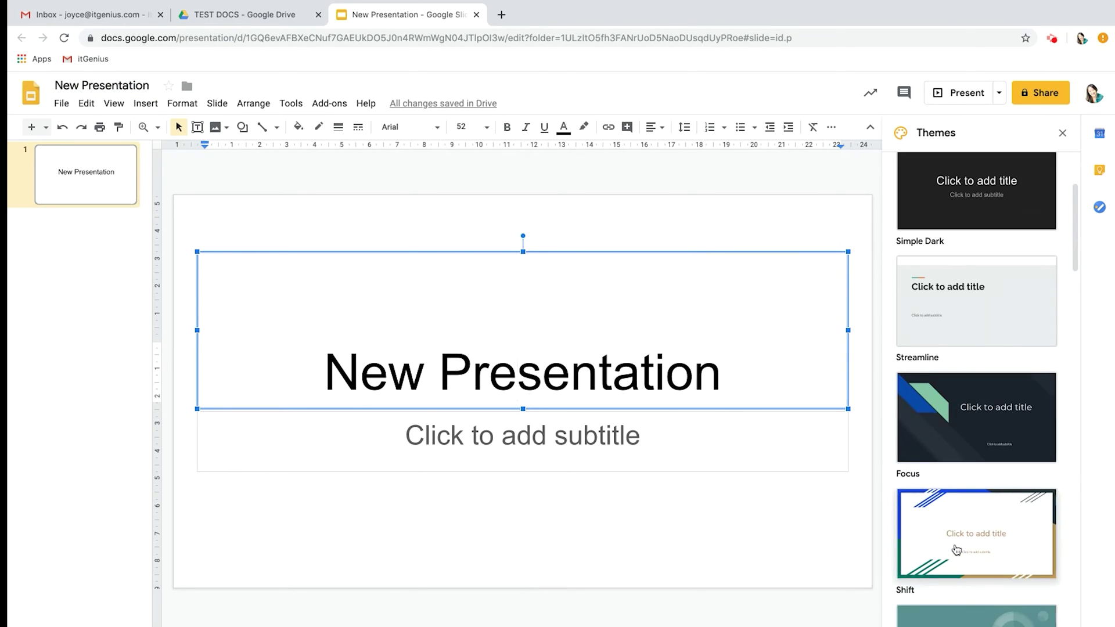
scroll(956, 549, "down", 3)
left_click(960, 486)
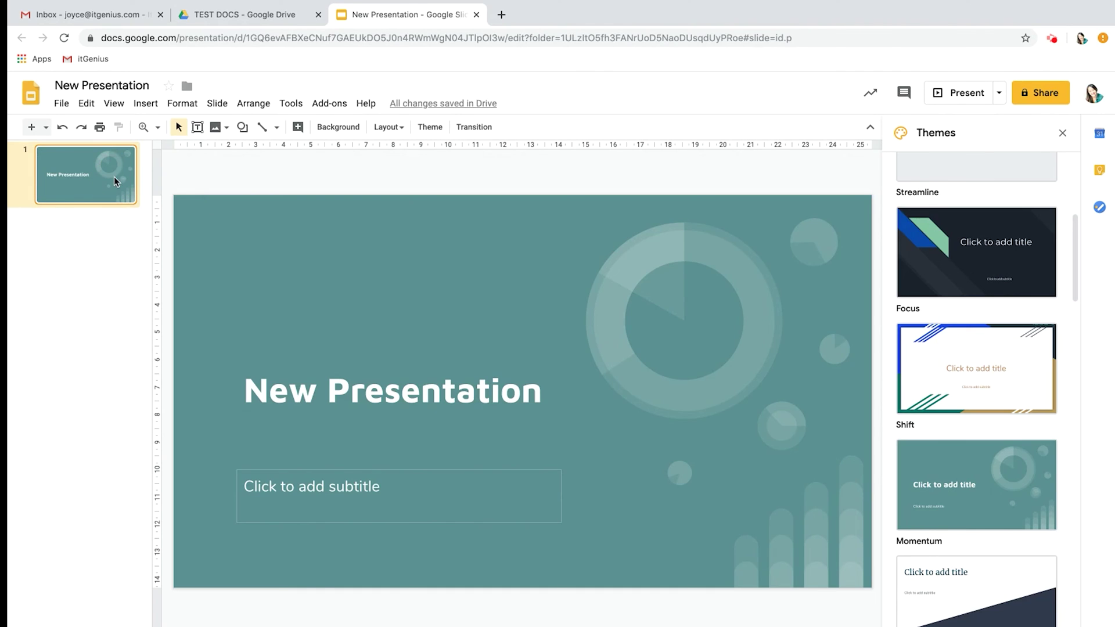
key("ctrl+m")
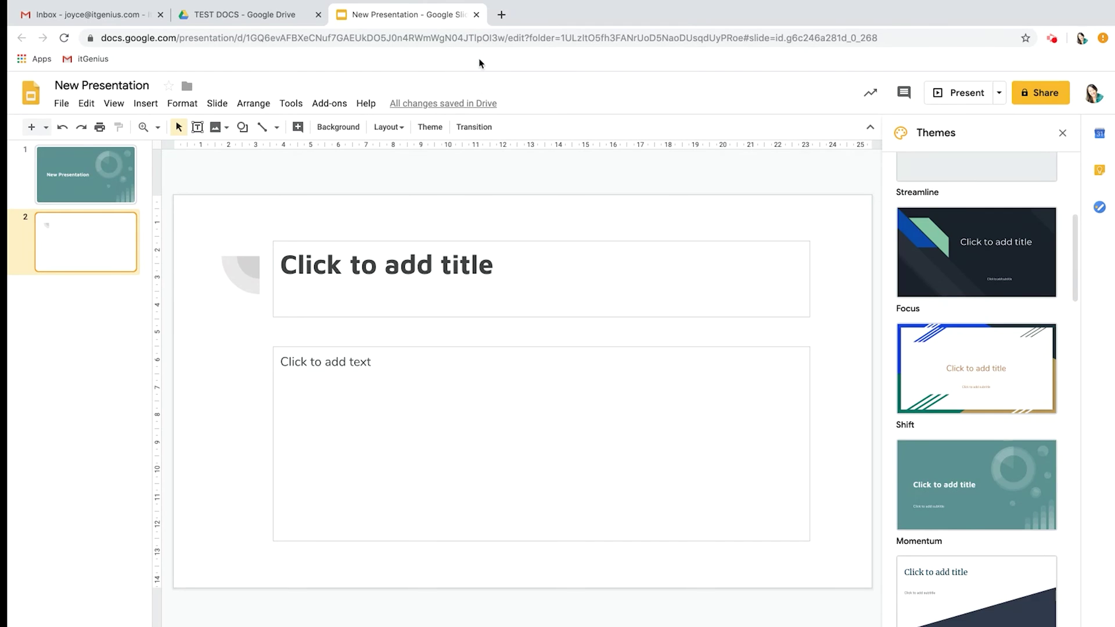
Close the Slides tab and view New Presentation's file actions in TEST DOCS without choosing one
left_click(476, 15)
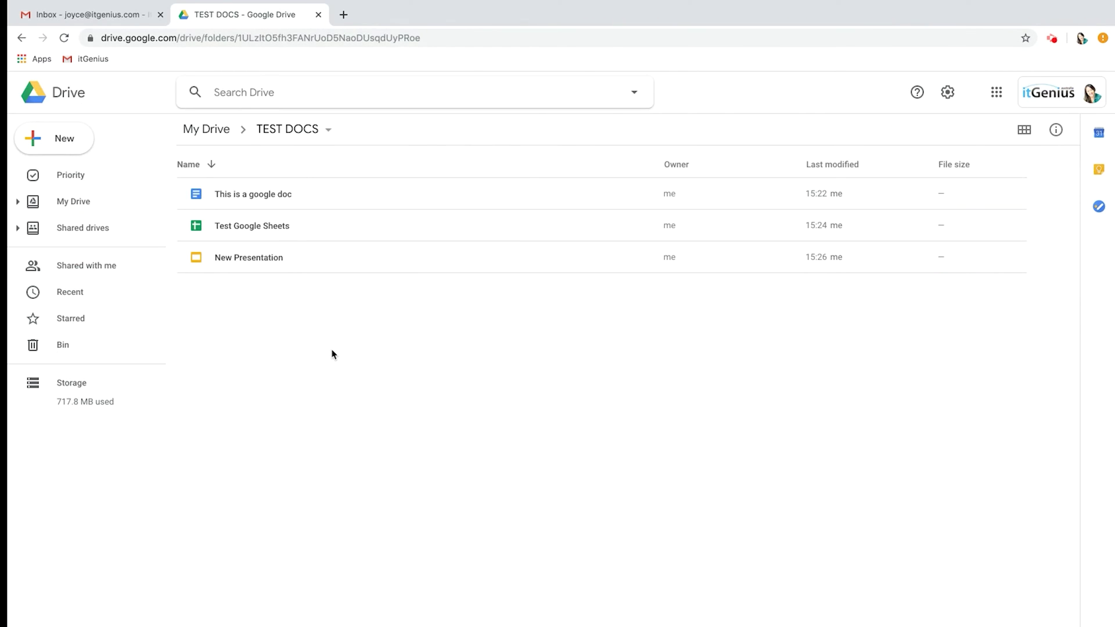
left_click(254, 259)
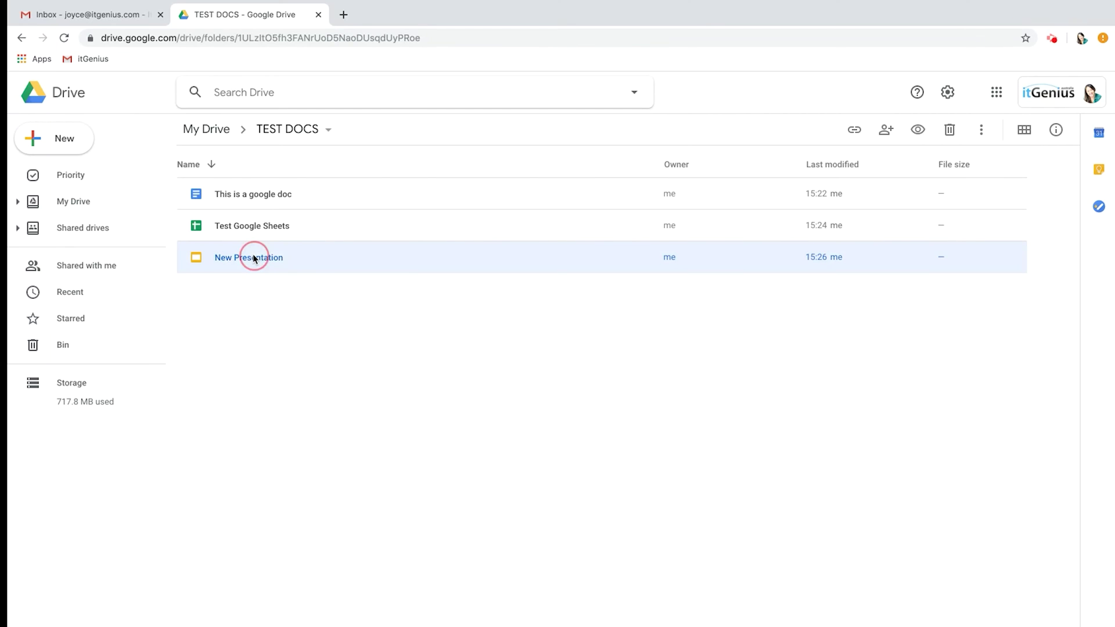
right_click(254, 257)
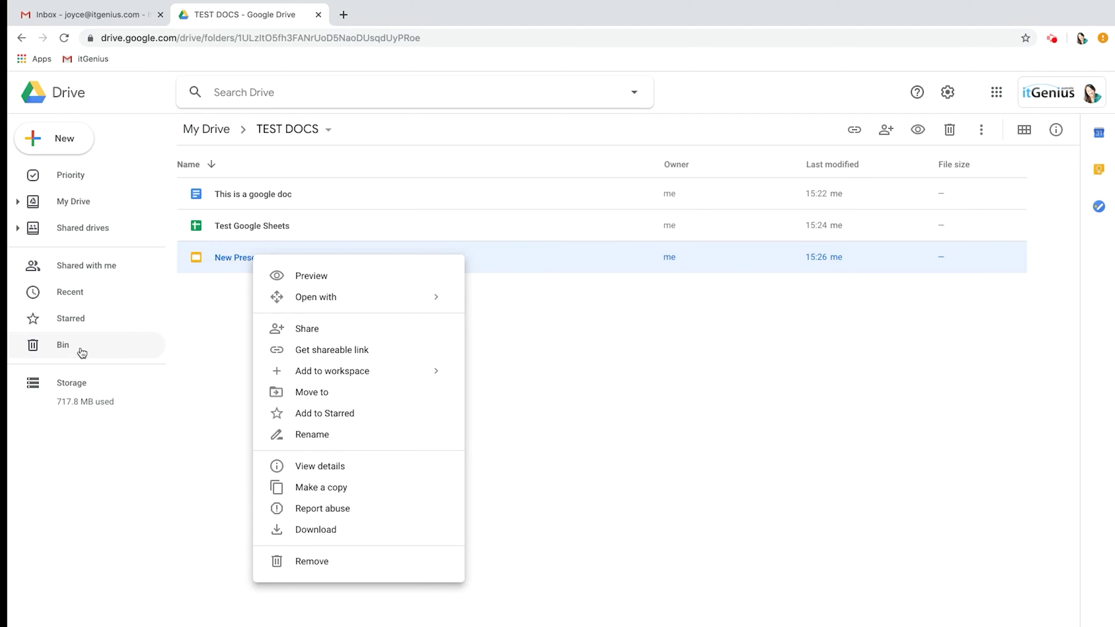
left_click(204, 311)
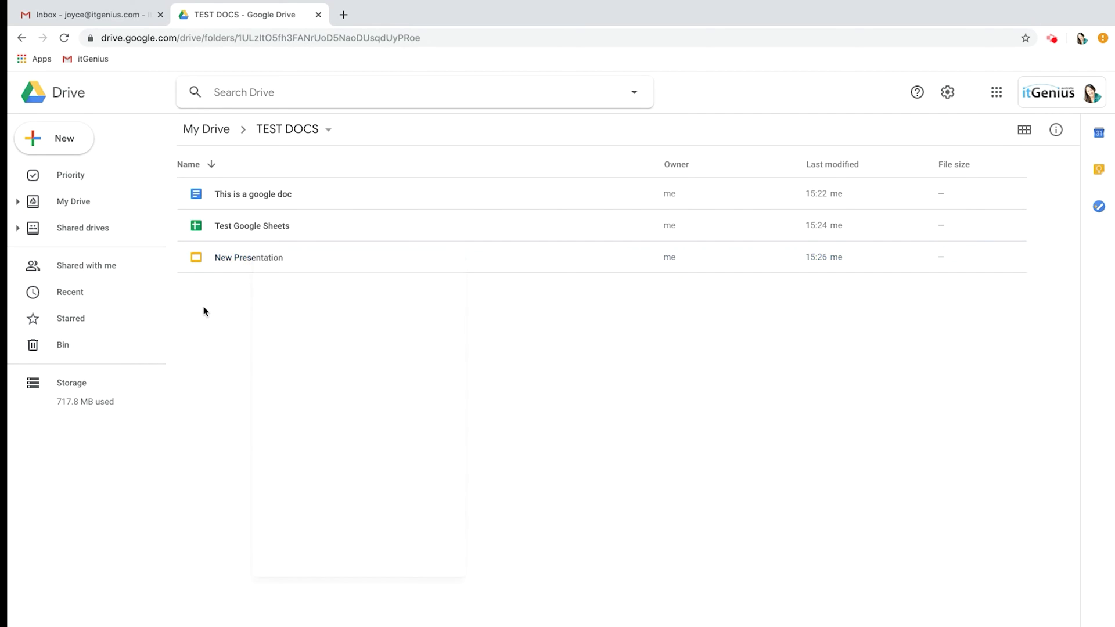